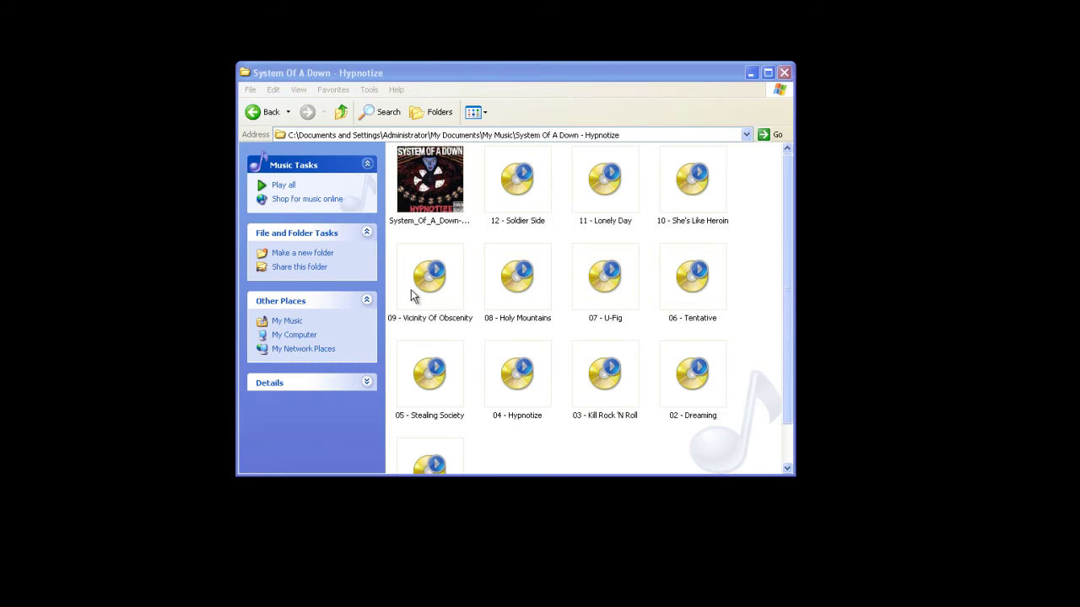
# Bring the Hypnotize folder window forward and select track 09 - Vicinity Of Obscenity
pyautogui.click(555, 88)
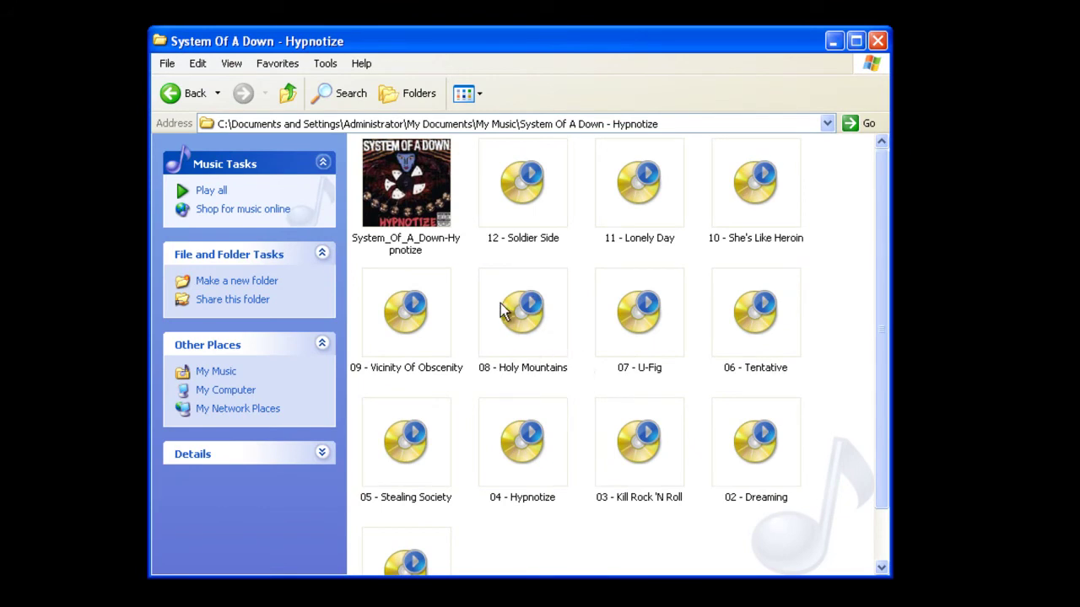
pyautogui.click(419, 317)
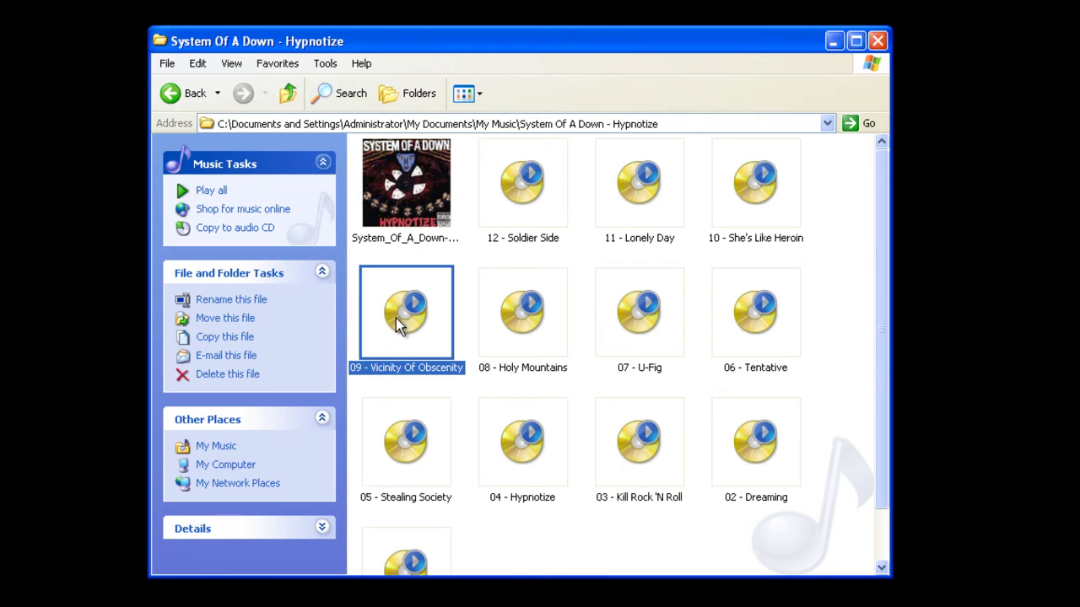
# In track 09's properties, switch MP3 files from Nero ShowTime to VLC media player
pyautogui.rightClick(396, 319)
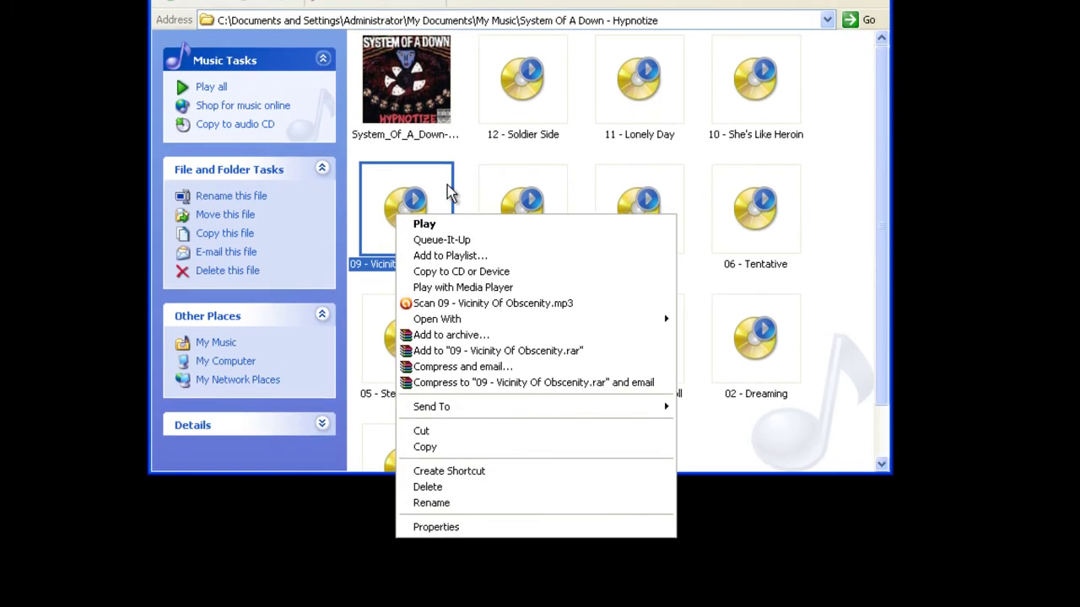
pyautogui.click(527, 528)
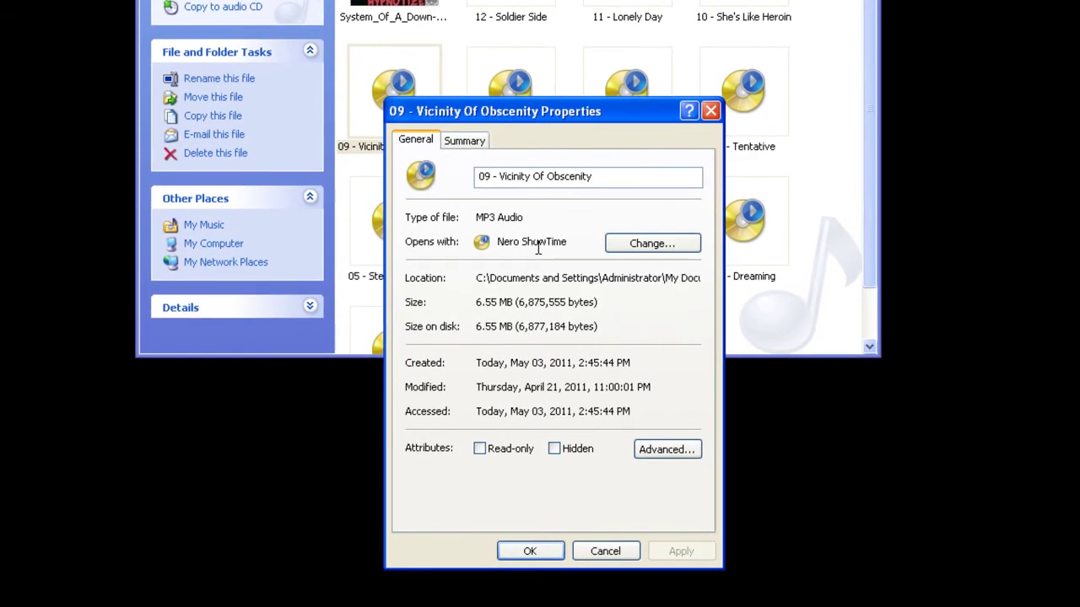
pyautogui.click(674, 248)
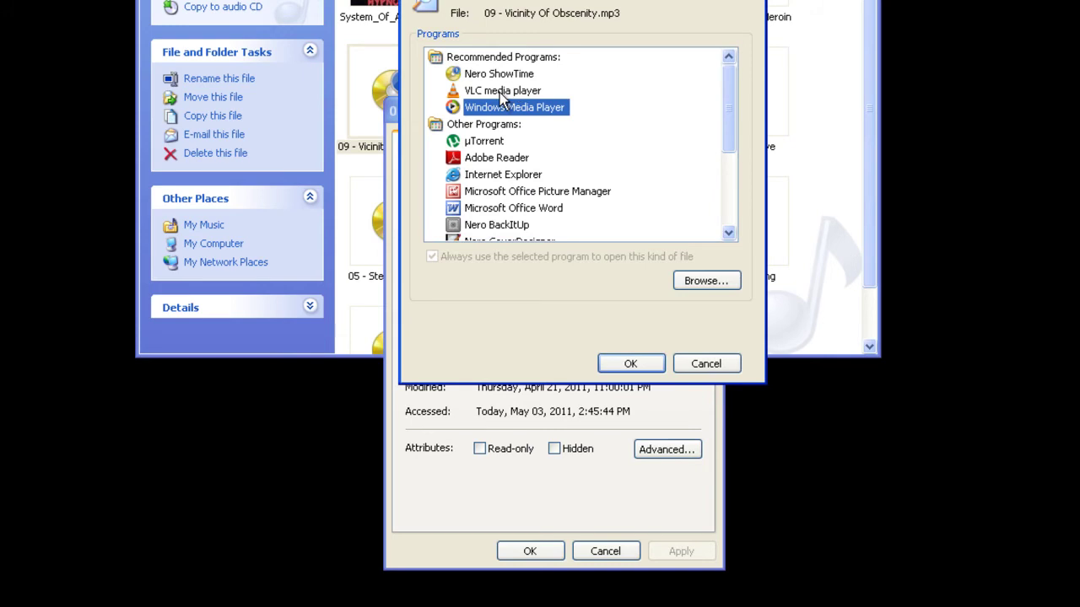
pyautogui.click(501, 91)
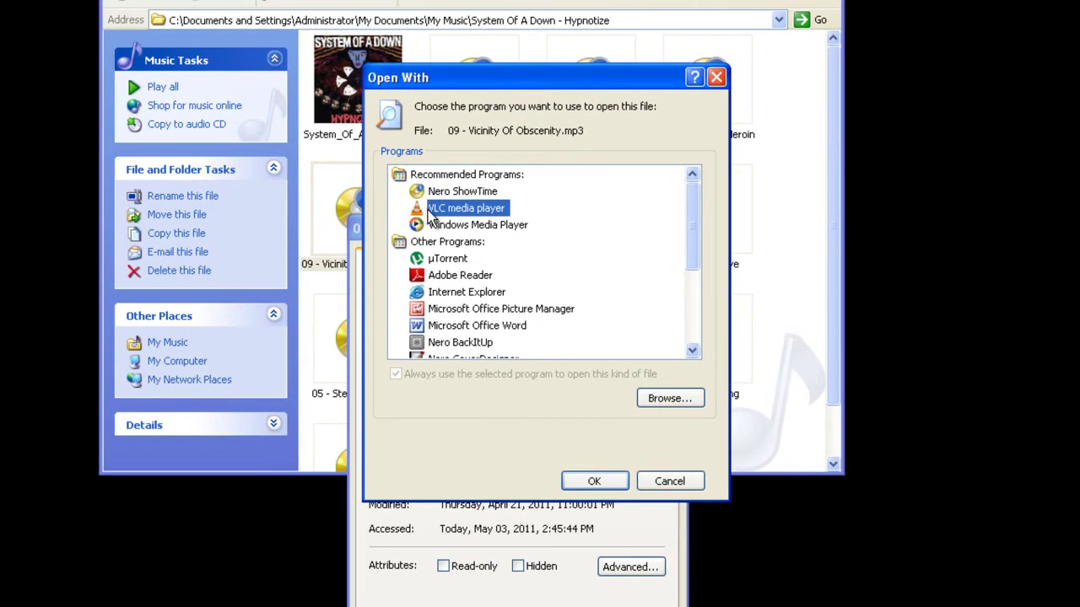
pyautogui.doubleClick(435, 213)
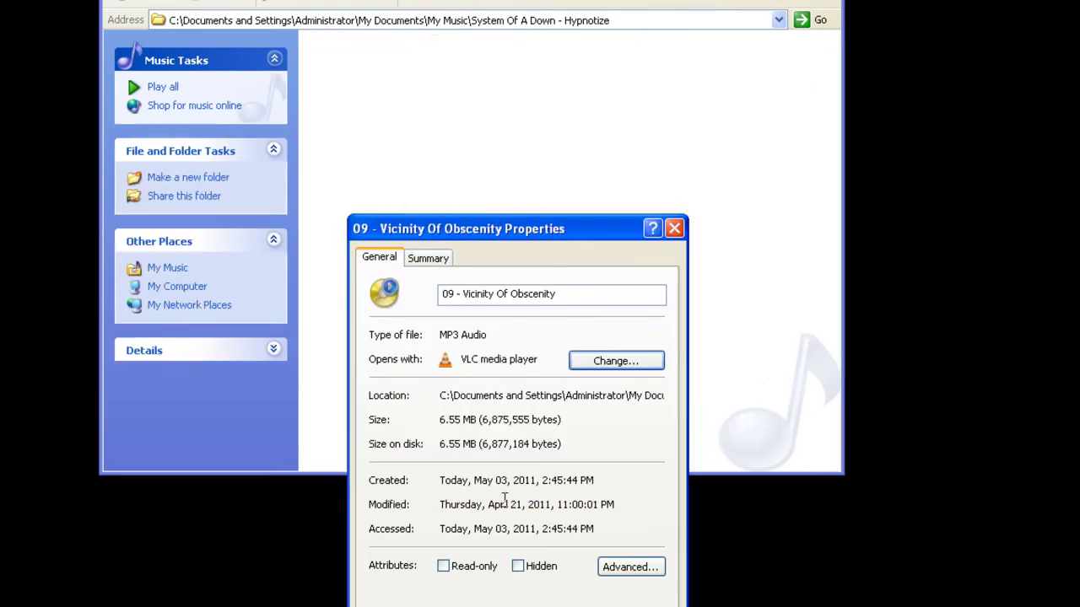
# Confirm the VLC change in Properties and open Control Panel from the Start menu
pyautogui.press('Return')
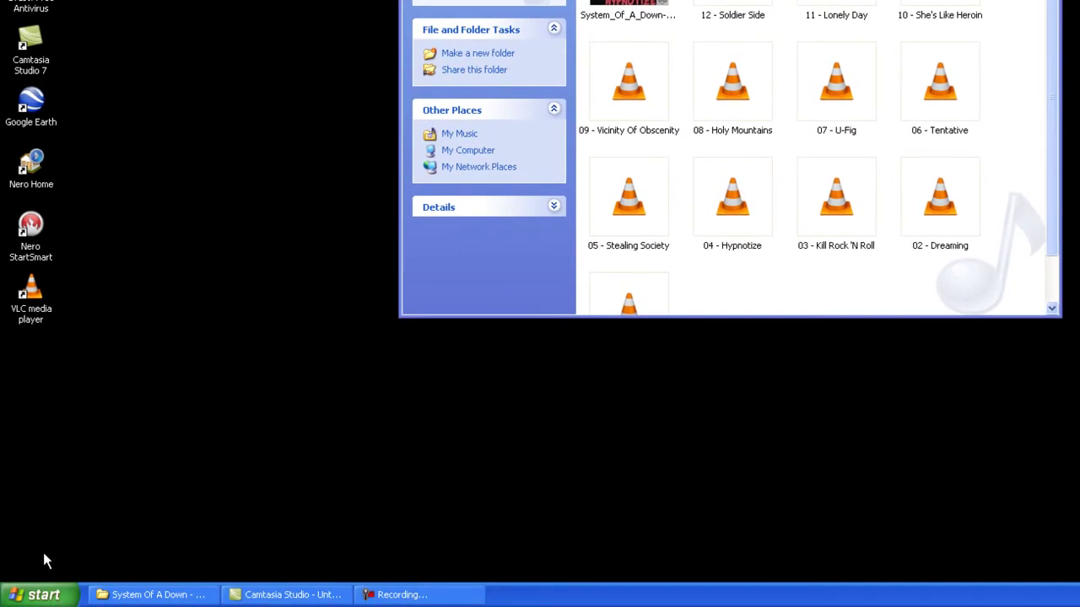
pyautogui.click(44, 595)
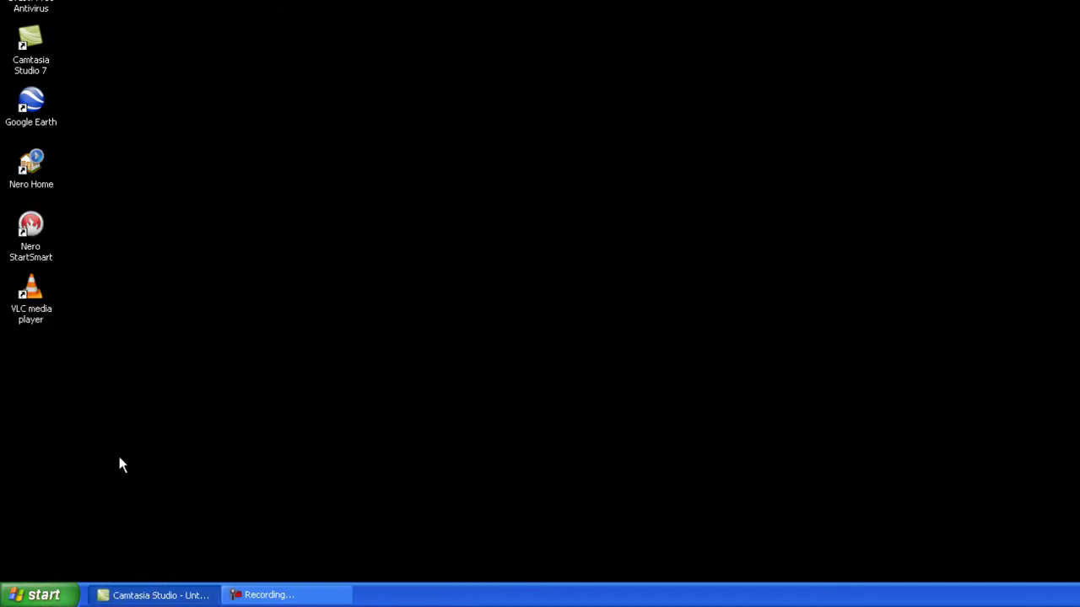
pyautogui.click(44, 595)
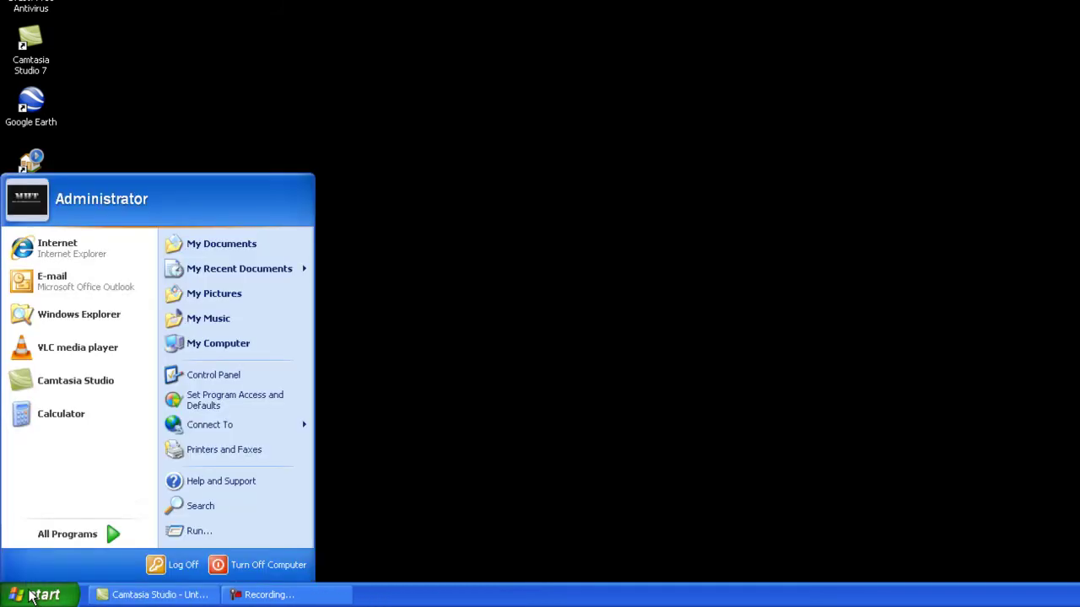
pyautogui.click(219, 377)
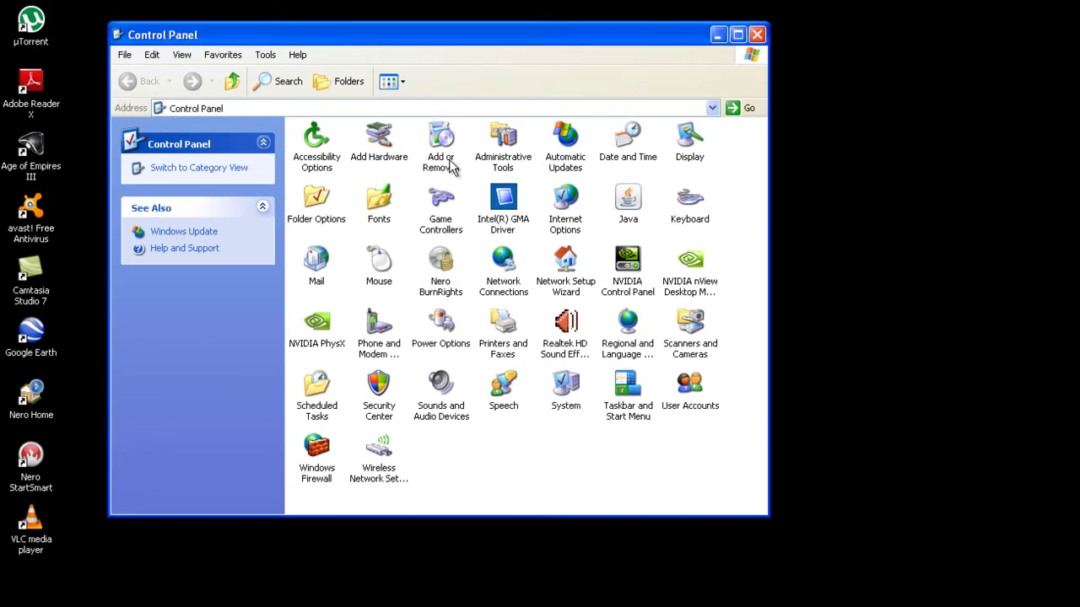
# Open Set Program Access and Defaults in Add or Remove Programs and expand Custom
pyautogui.doubleClick(450, 166)
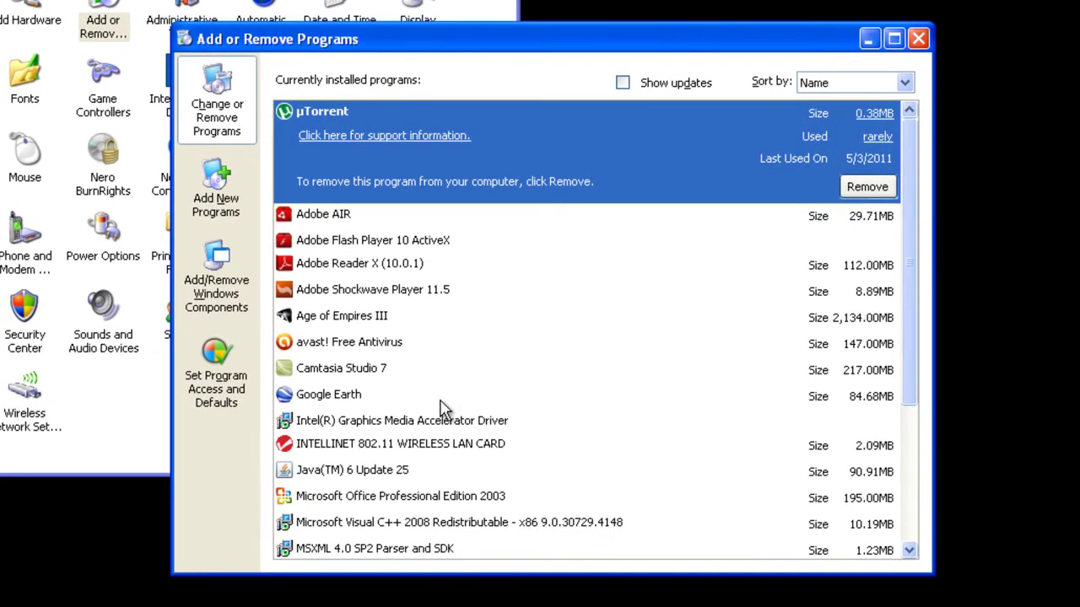
pyautogui.scroll(-2, 437, 412)
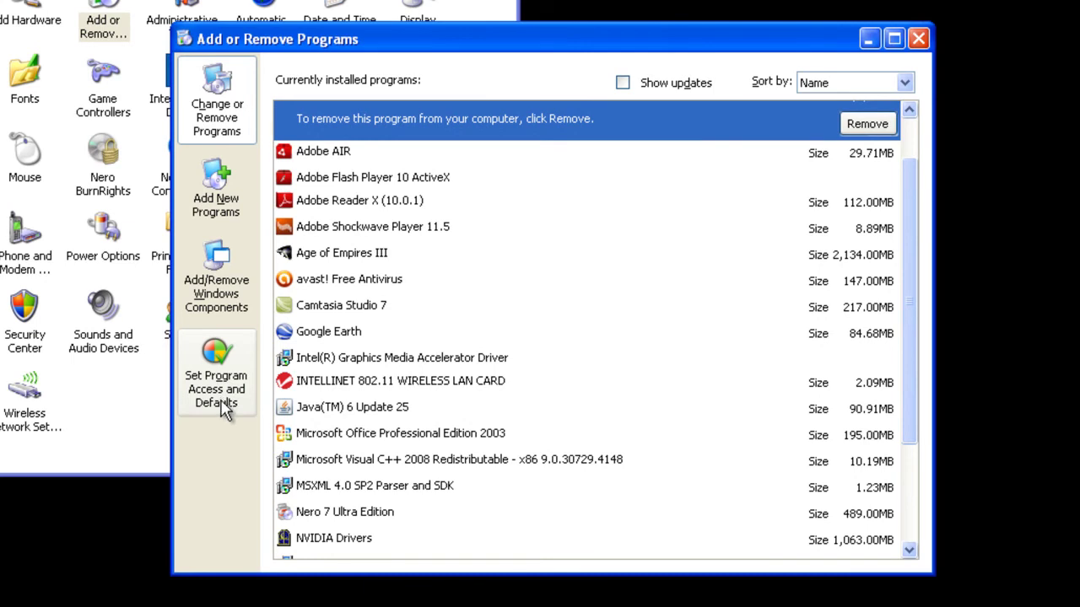
pyautogui.click(224, 410)
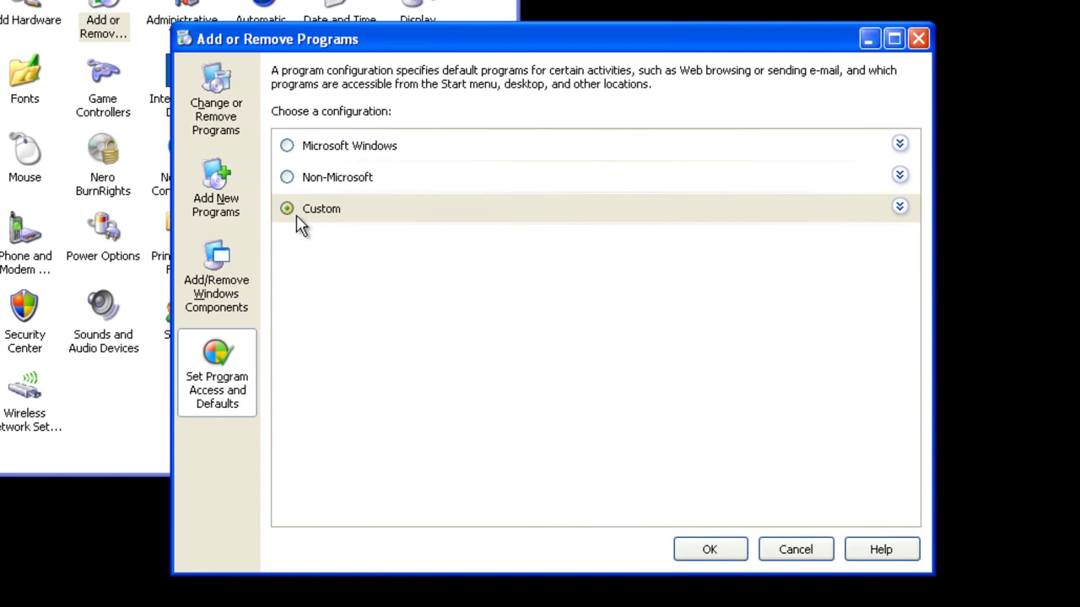
pyautogui.click(287, 211)
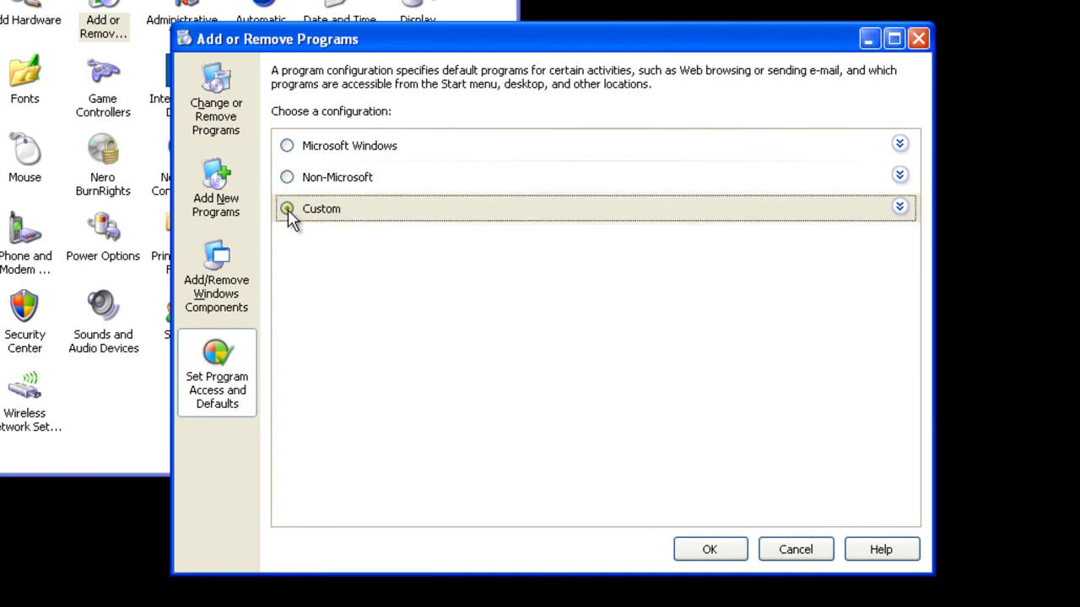
# Choose Windows Media Player as the Custom default media player and confirm with OK
pyautogui.scroll(-3, 335, 245)
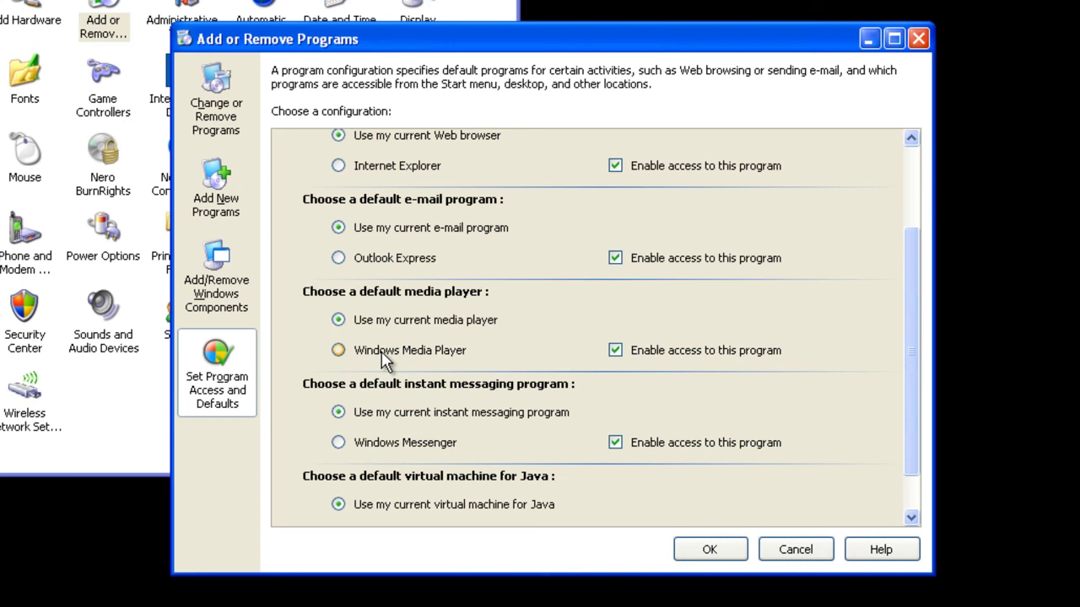
pyautogui.click(384, 355)
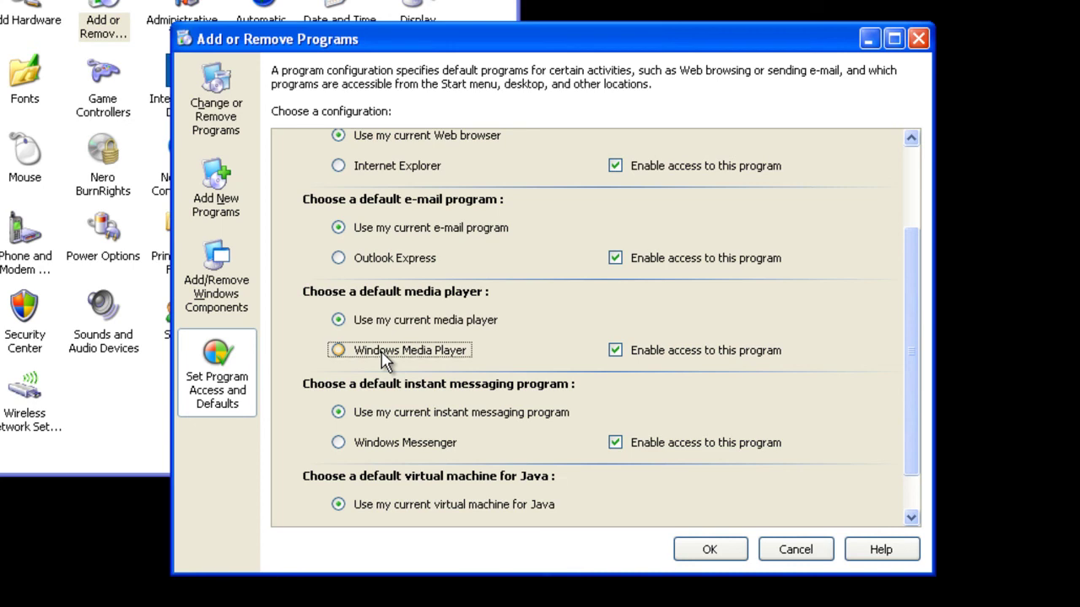
pyautogui.click(713, 550)
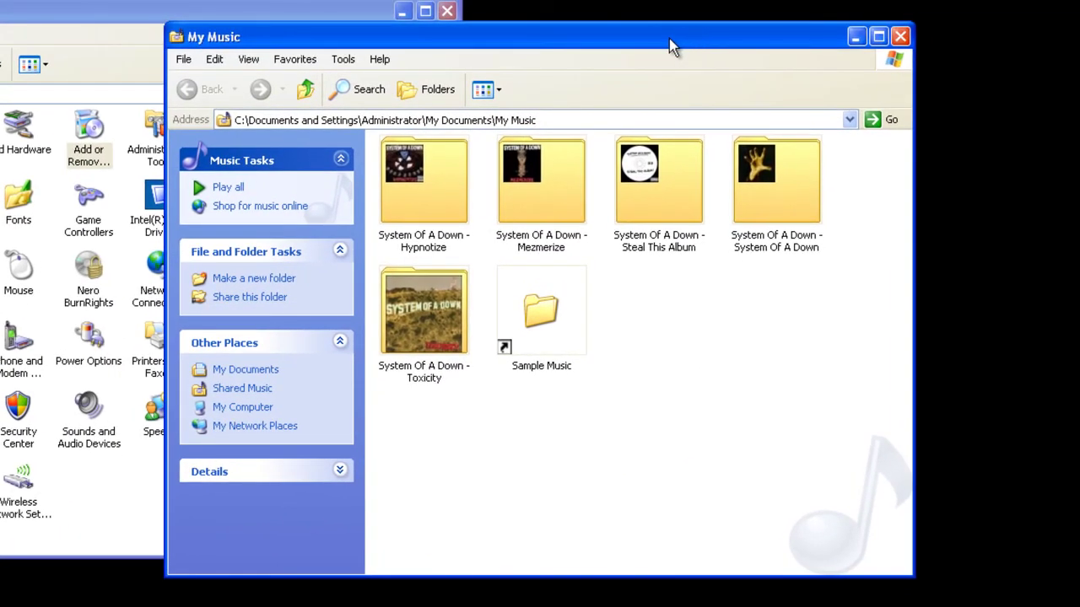
# In the Hypnotize folder, set MP3 files to open with Windows Media Player via track 09's properties
pyautogui.doubleClick(446, 190)
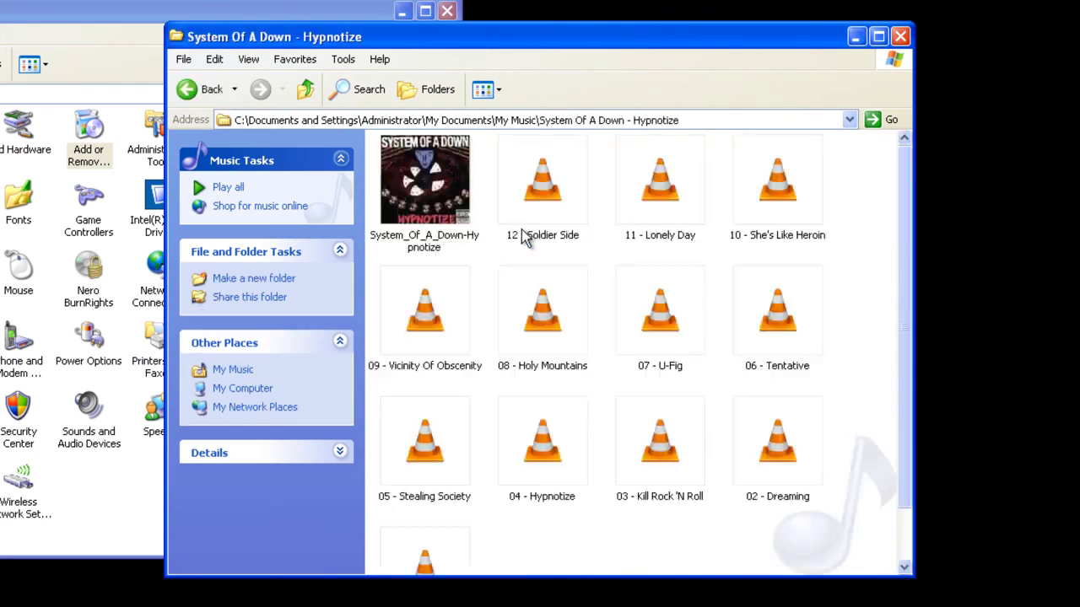
pyautogui.rightClick(444, 279)
pyautogui.click(531, 552)
pyautogui.click(666, 354)
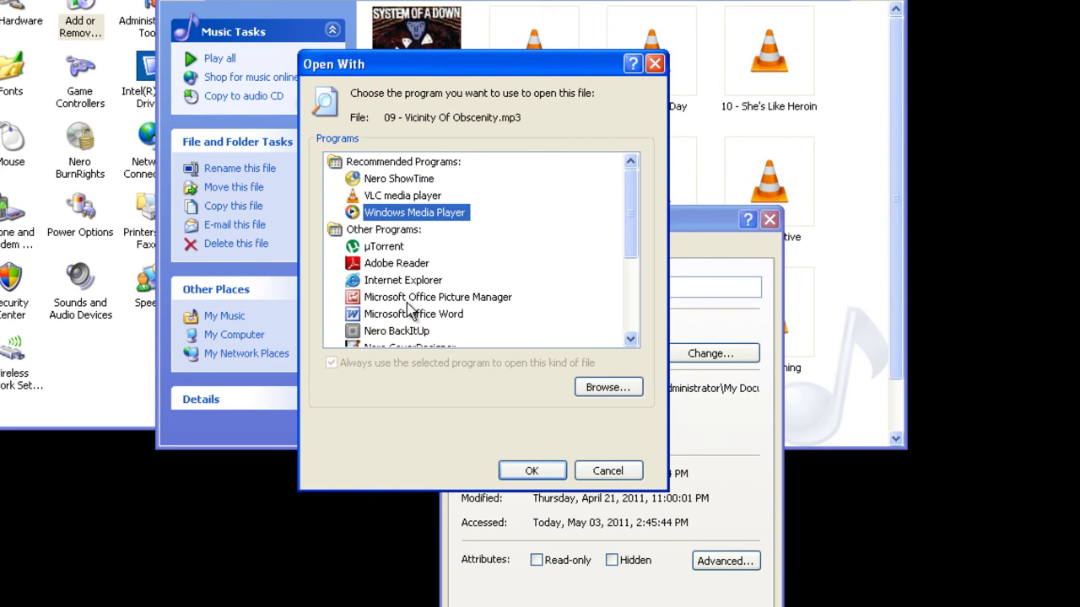
pyautogui.doubleClick(388, 212)
pyautogui.click(507, 562)
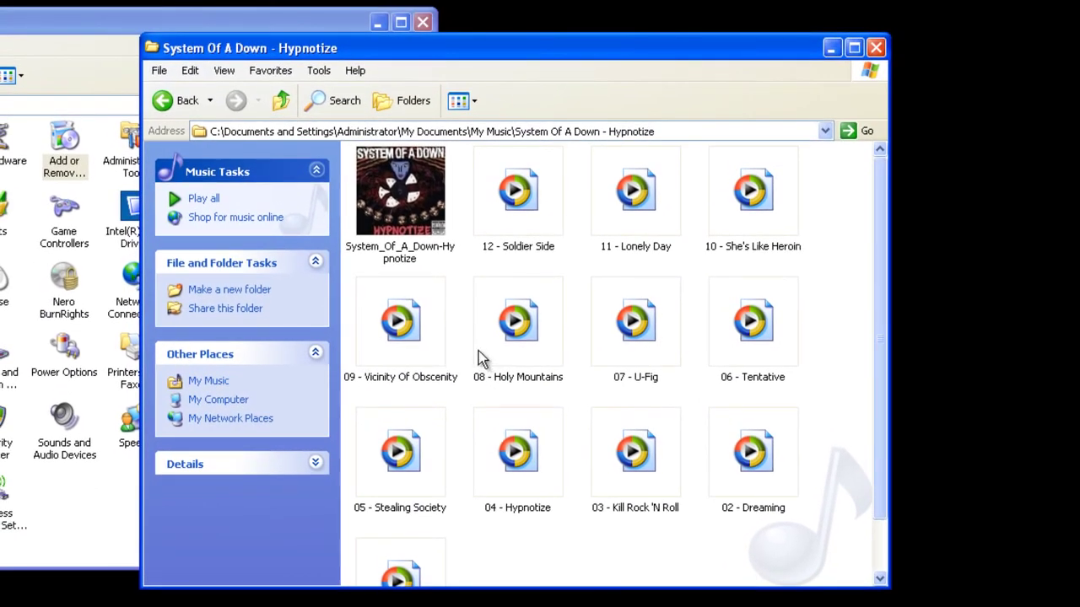
# Check tracks 12, 11, 10, 08, 04 and 02 for the new player, then clear the selection
pyautogui.scroll(-1, 588, 333)
pyautogui.scroll(1, 588, 333)
pyautogui.click(539, 234)
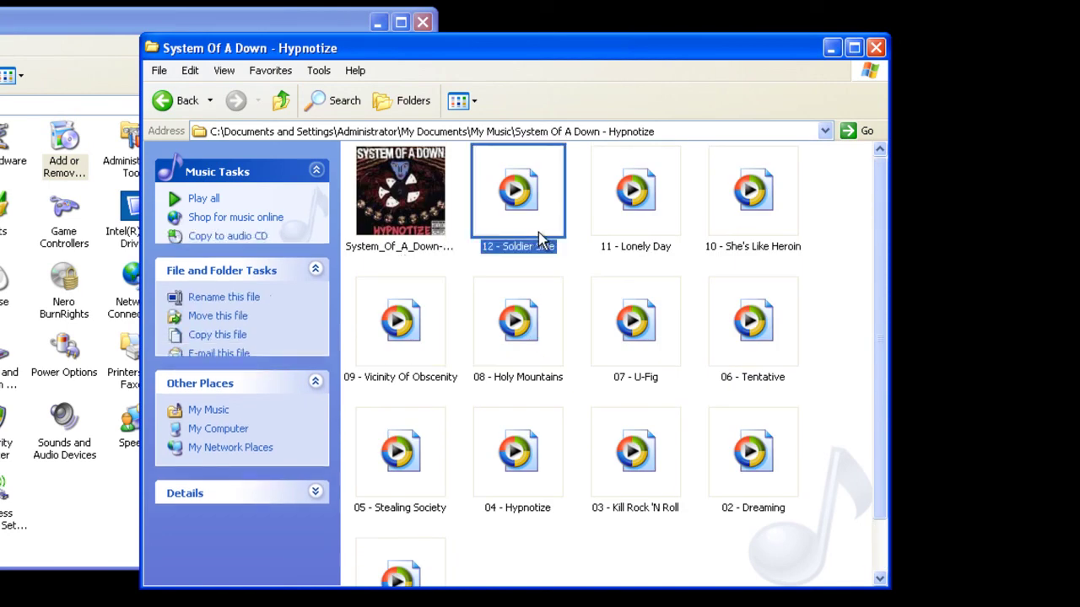
pyautogui.click(663, 233)
pyautogui.click(756, 235)
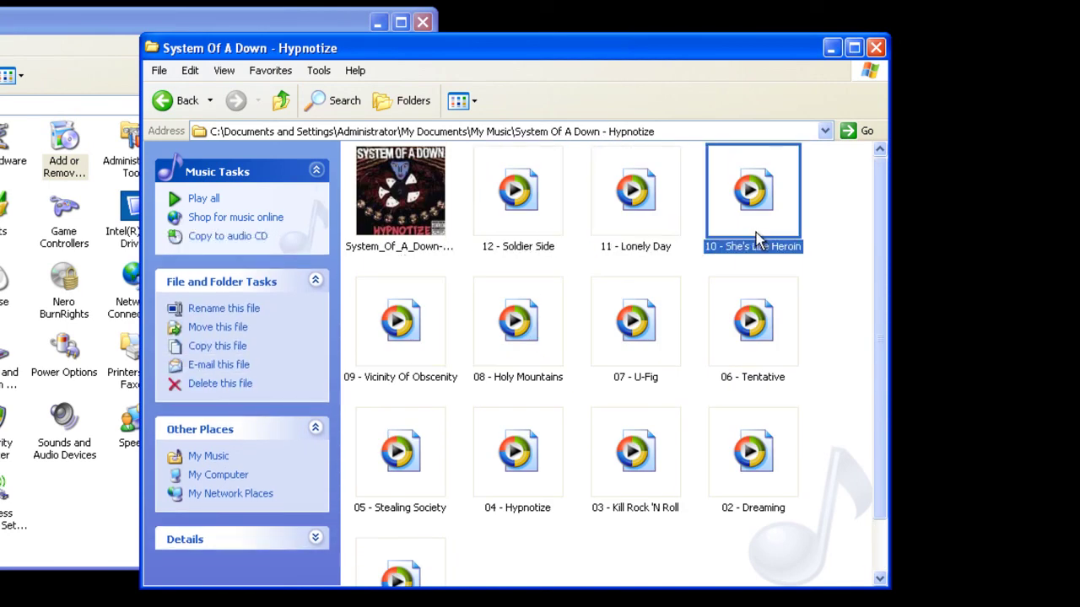
pyautogui.click(555, 333)
pyautogui.click(486, 473)
pyautogui.click(740, 498)
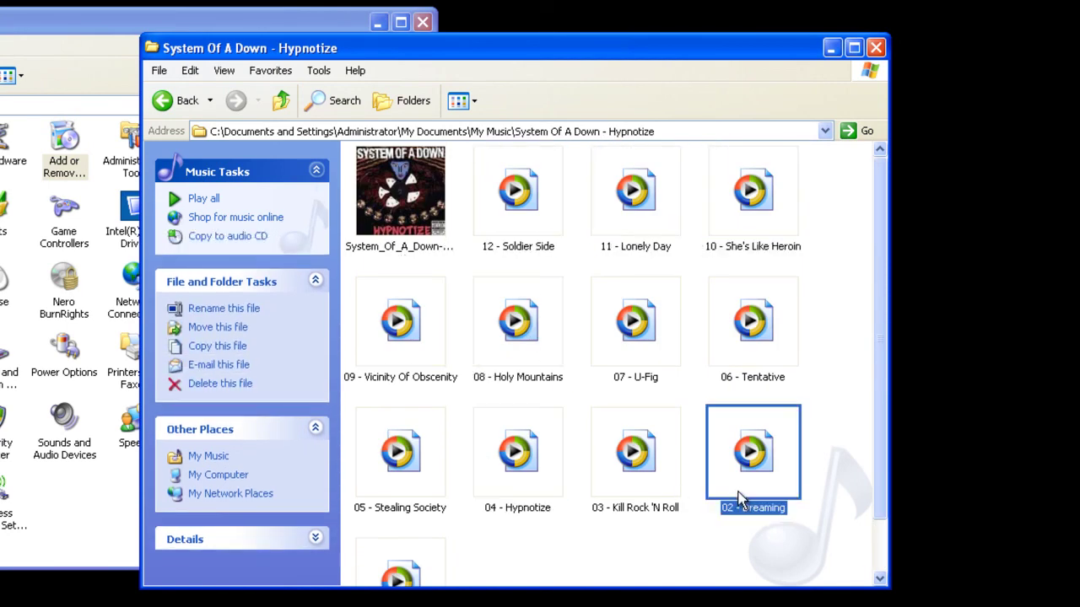
pyautogui.click(730, 562)
pyautogui.click(875, 47)
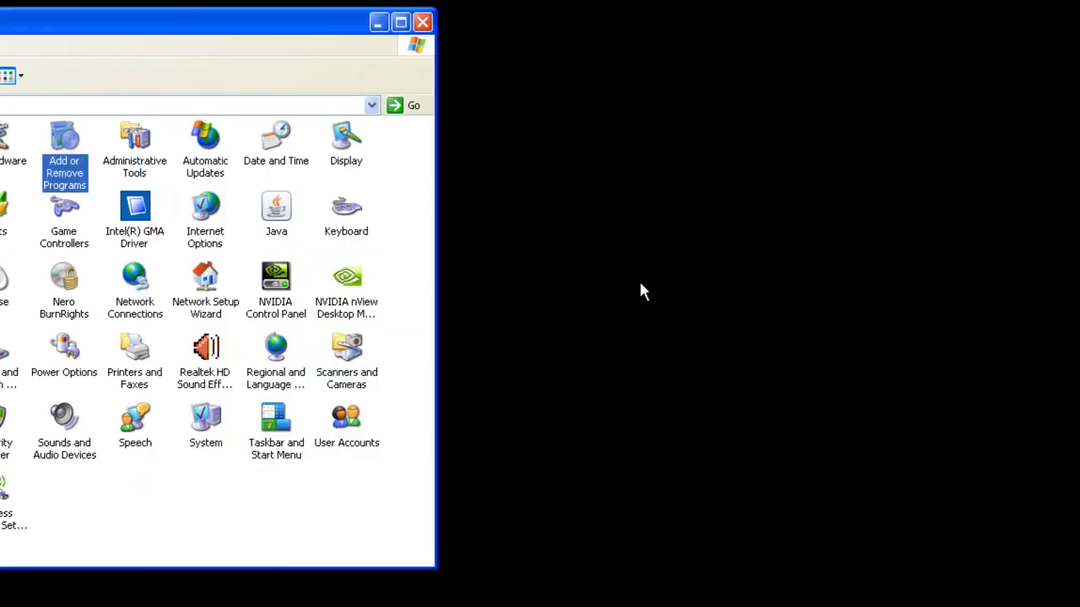